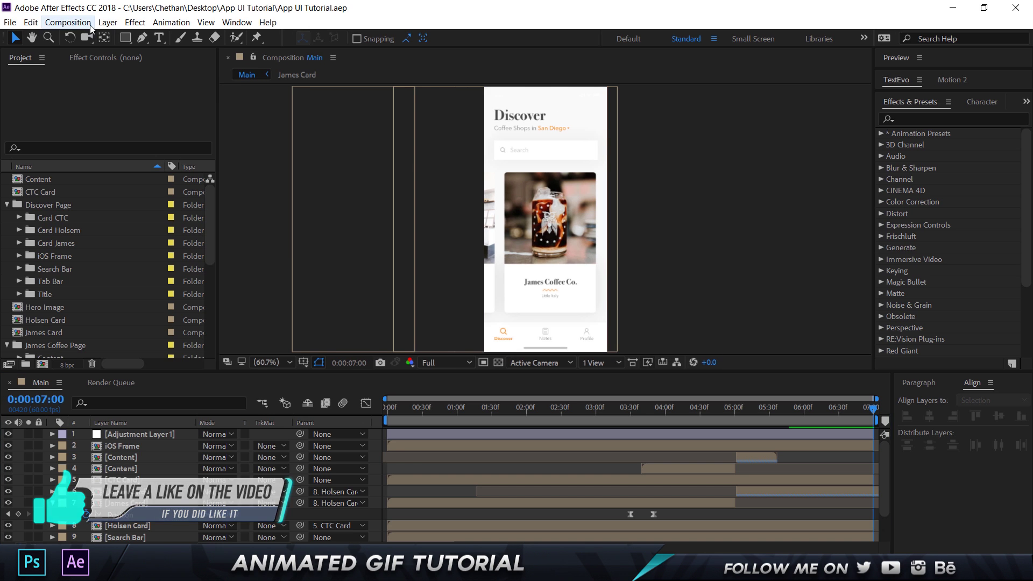
# Queue the Main composition to render as a QuickTime movie using the H.264 codec.
pyautogui.click(67, 22)
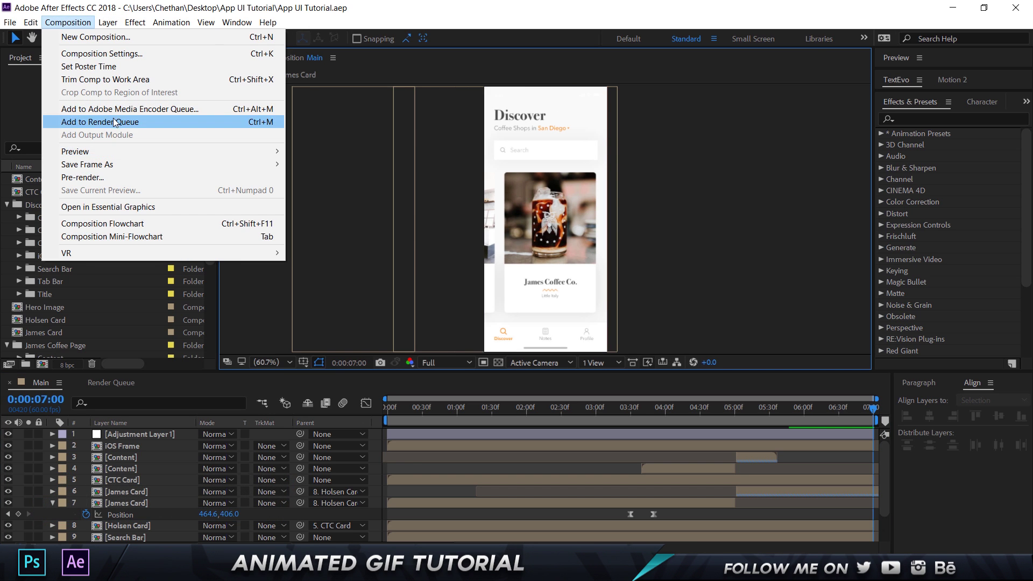
pyautogui.click(113, 121)
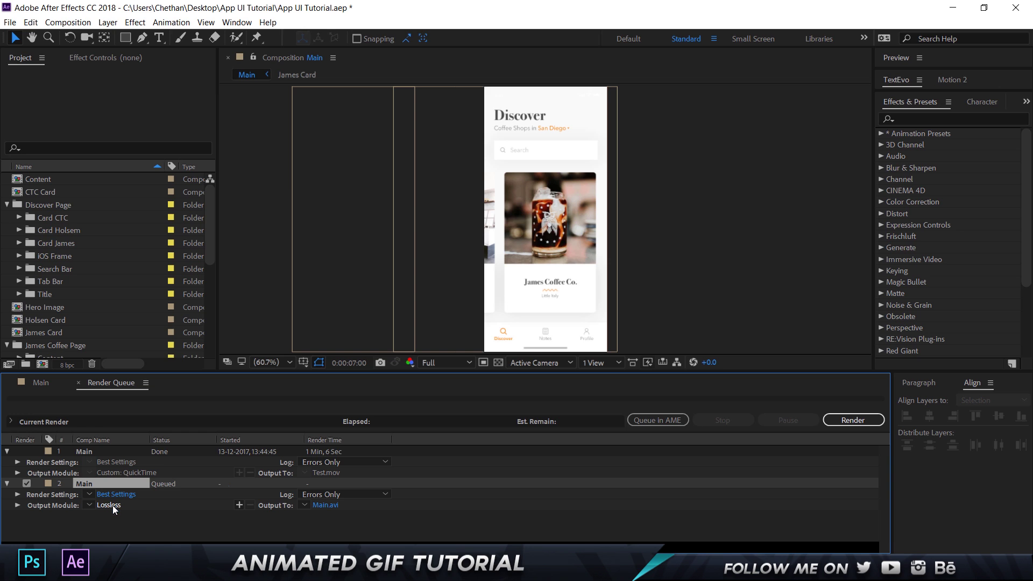
pyautogui.click(109, 504)
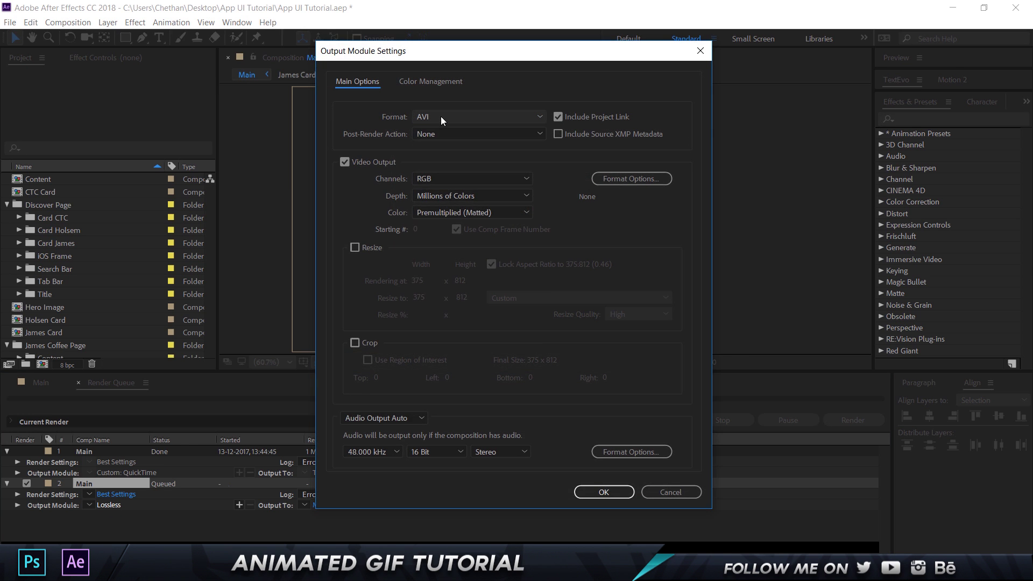
pyautogui.click(444, 116)
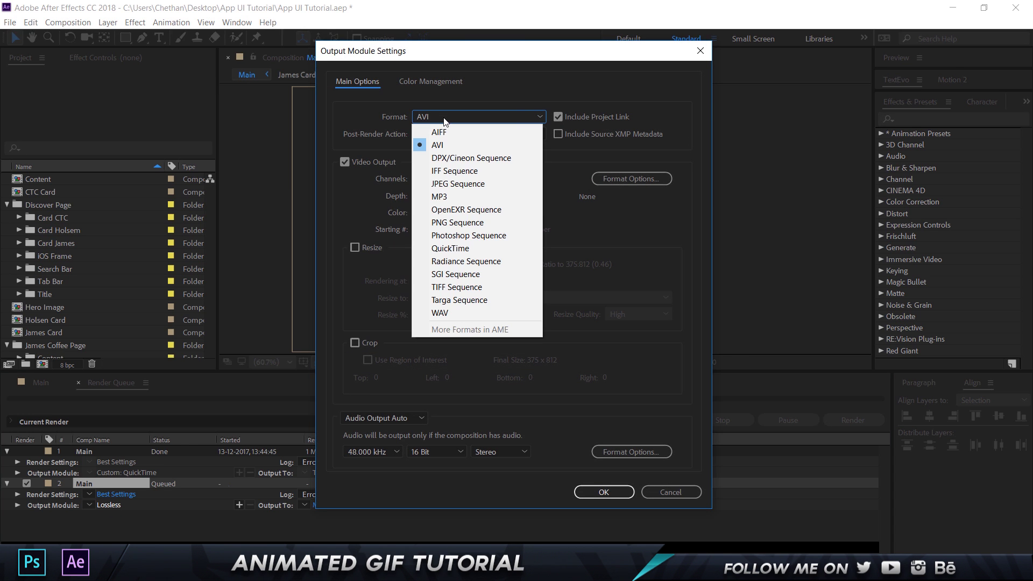
pyautogui.click(473, 248)
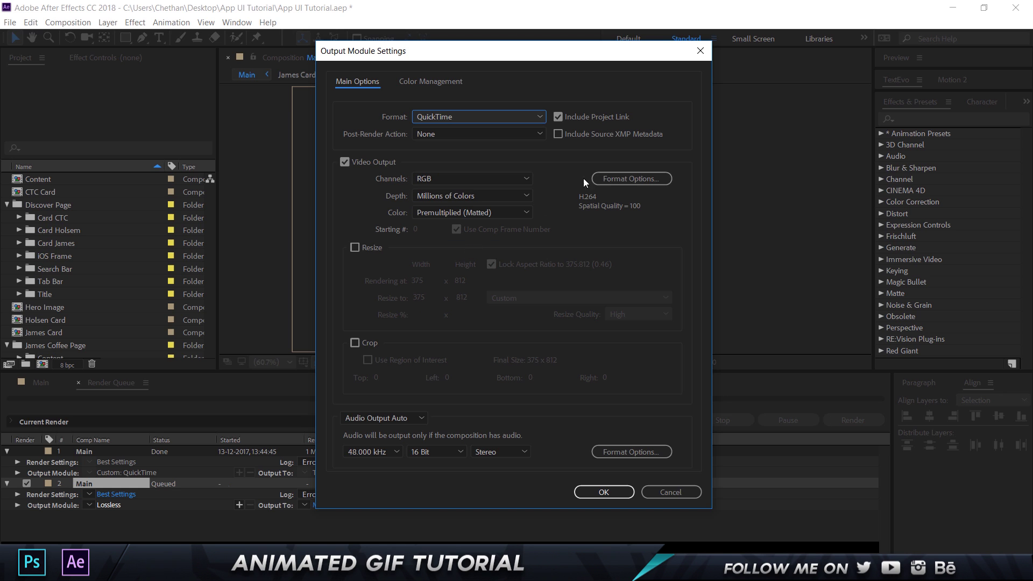
pyautogui.click(620, 180)
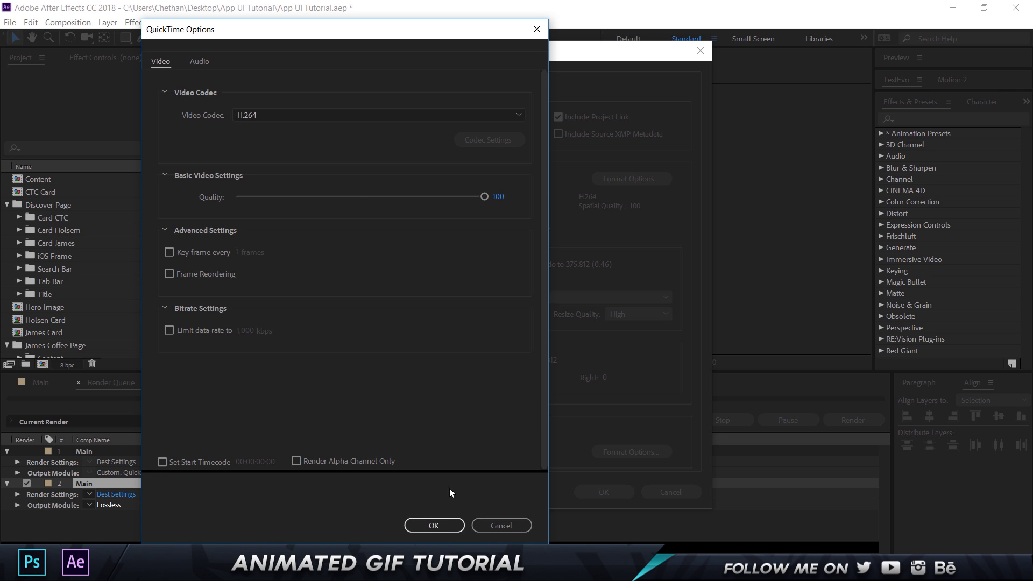
pyautogui.click(433, 525)
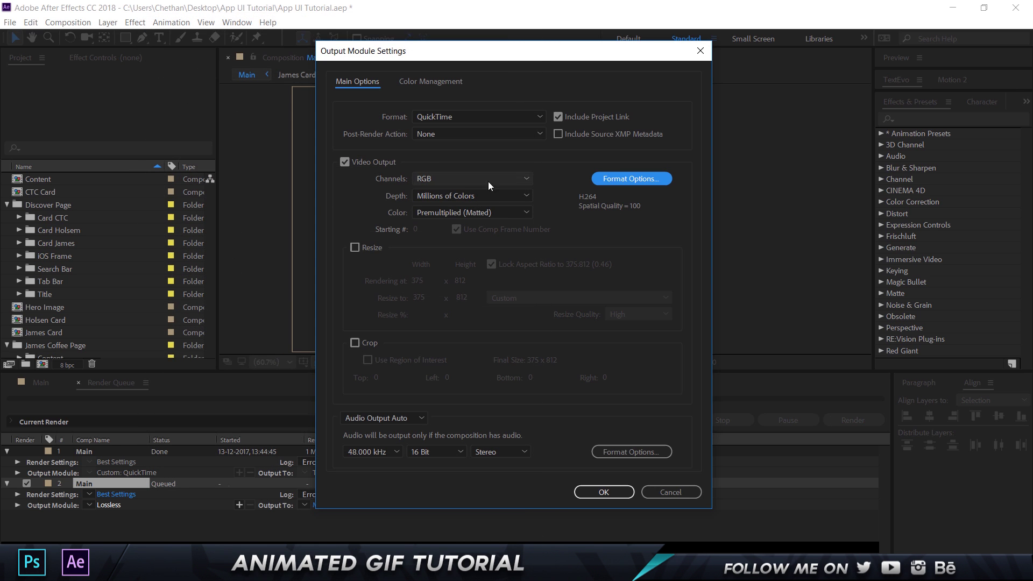
pyautogui.click(605, 492)
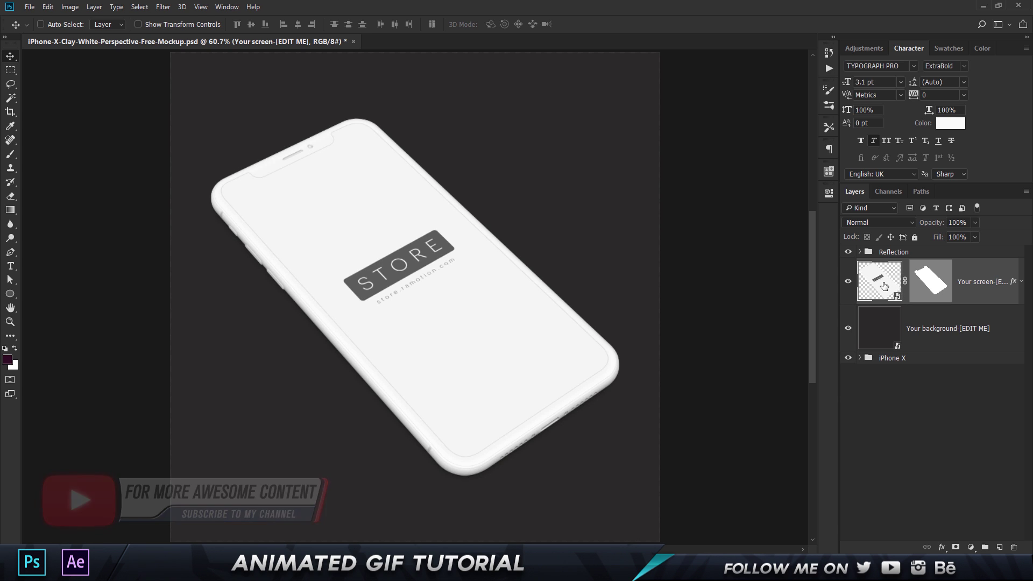
# Open the phone screen's smart object and place Test.mov into it as an embedded layer.
pyautogui.doubleClick(884, 285)
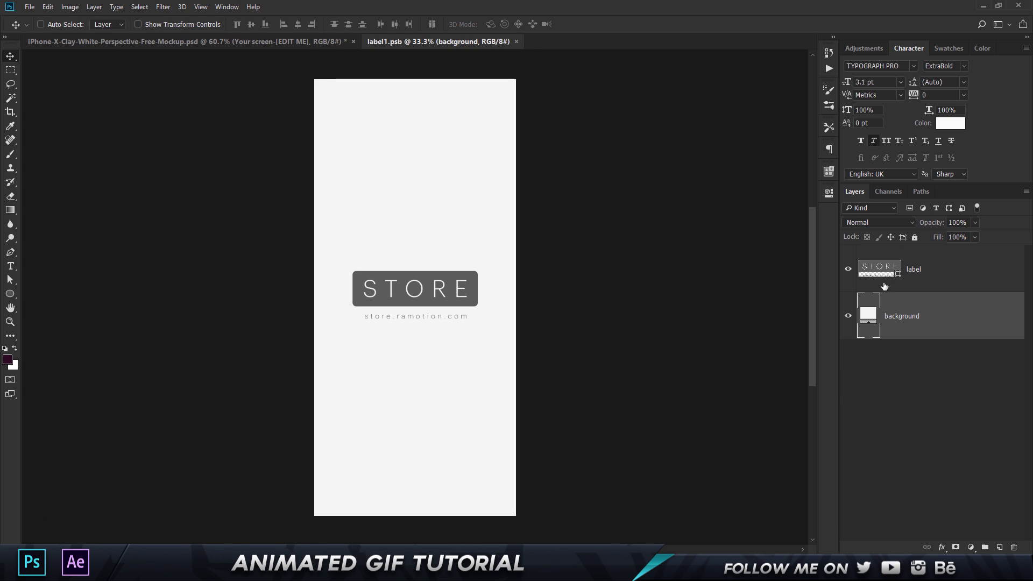
pyautogui.click(30, 7)
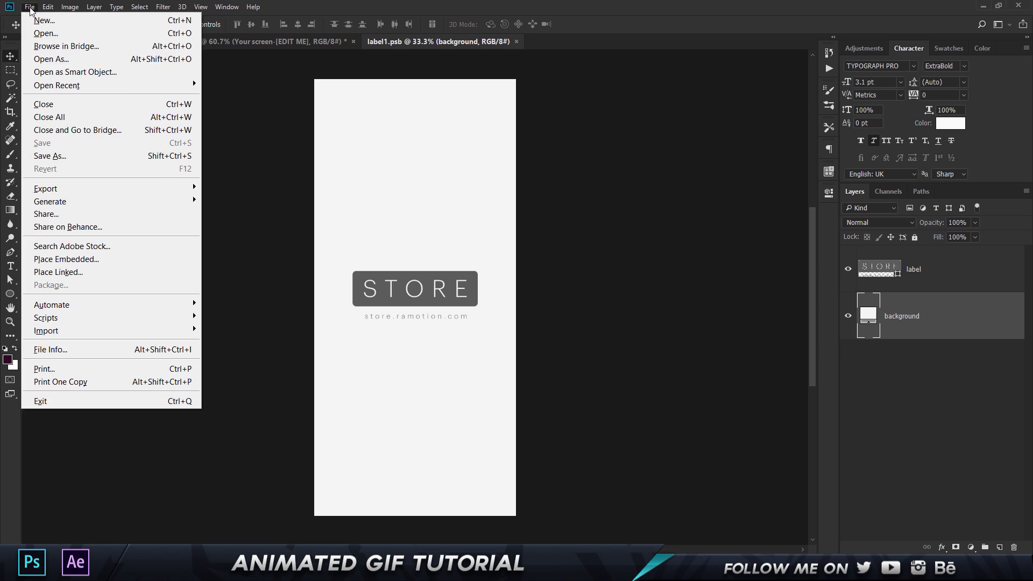
pyautogui.click(92, 265)
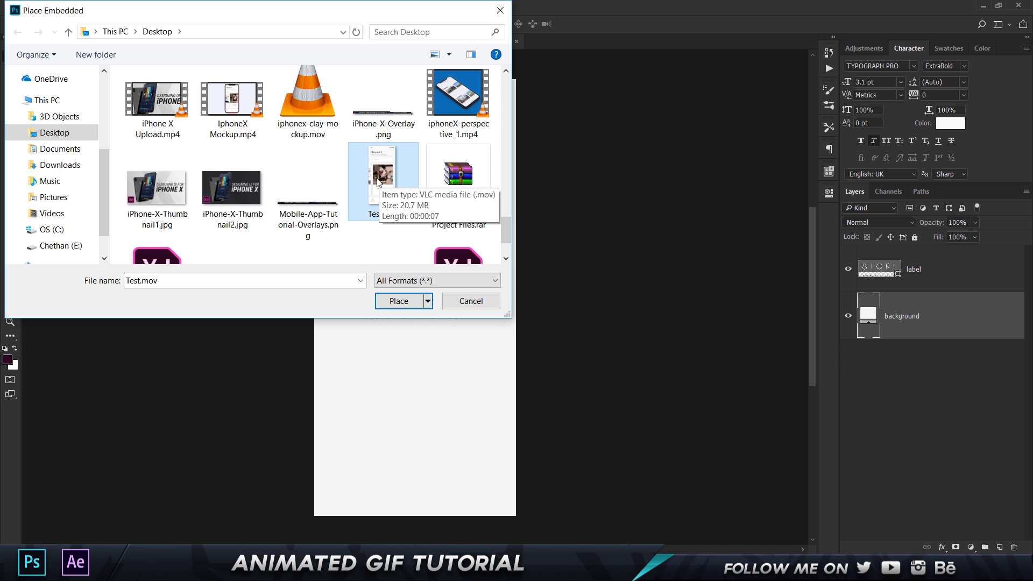
pyautogui.click(397, 301)
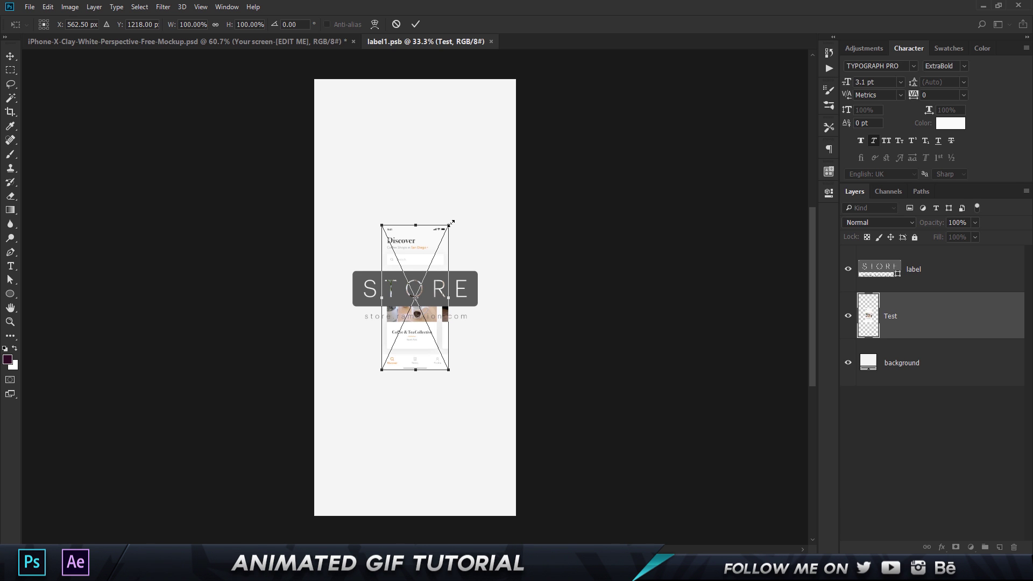
# Scale the Test video to about 300% so it fills the screen, and hide the STORE label.
pyautogui.moveTo(452, 222); pyautogui.dragTo(510, 73)
pyautogui.press('Return')
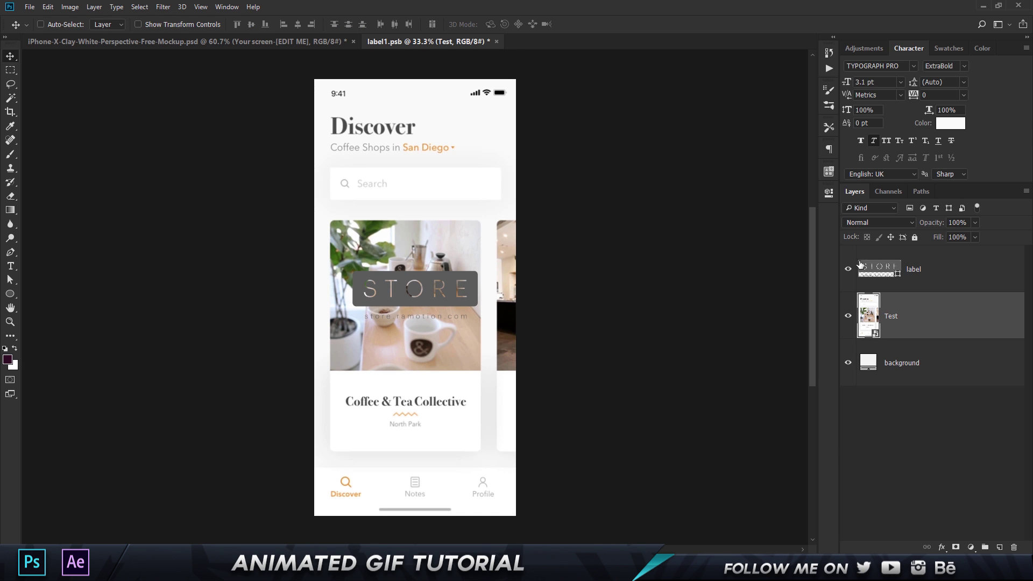
pyautogui.click(847, 270)
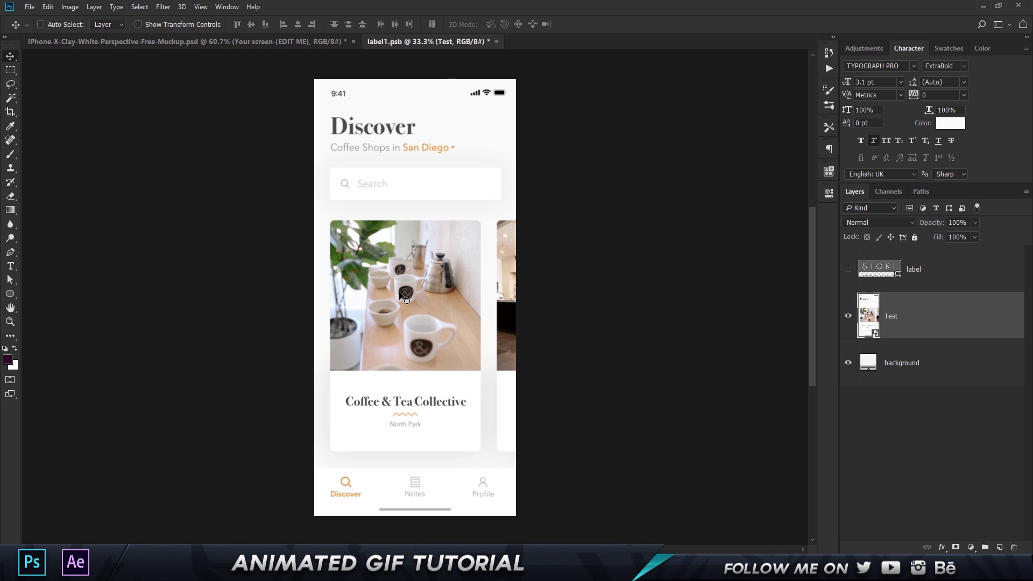
pyautogui.click(227, 6)
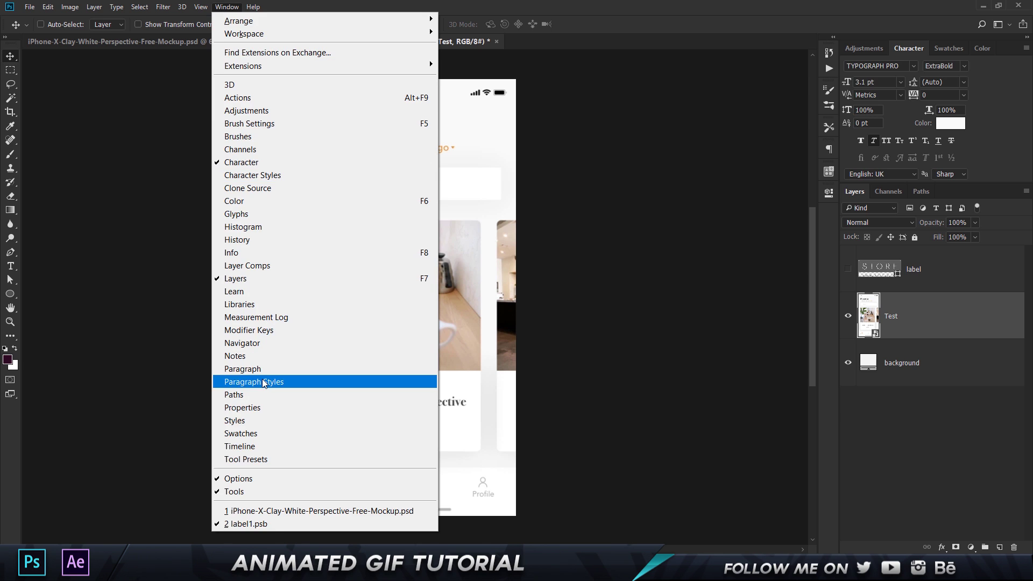
# Create a video timeline for the screen document and preview its playback.
pyautogui.click(256, 447)
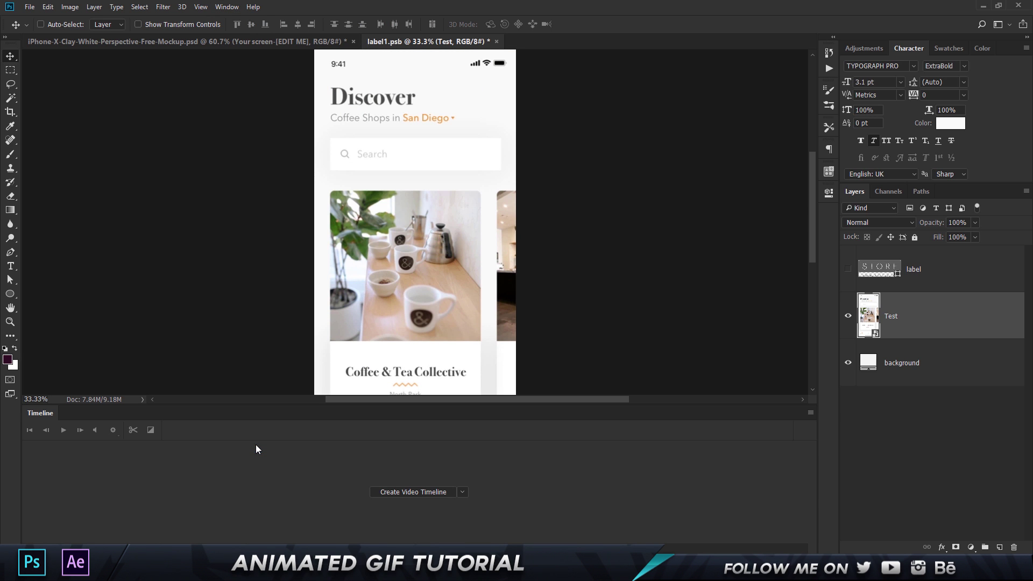
pyautogui.click(396, 493)
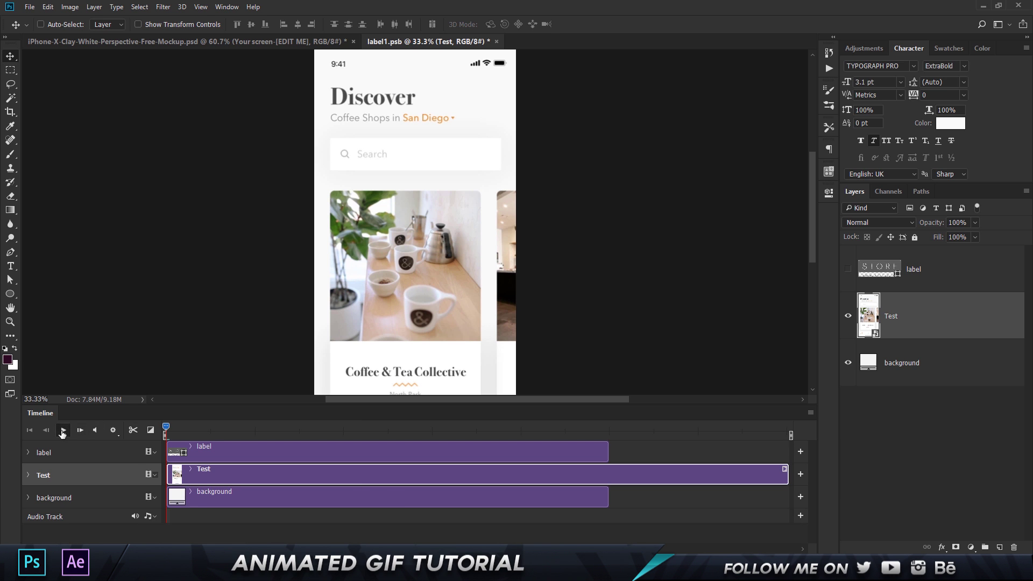
pyautogui.click(63, 431)
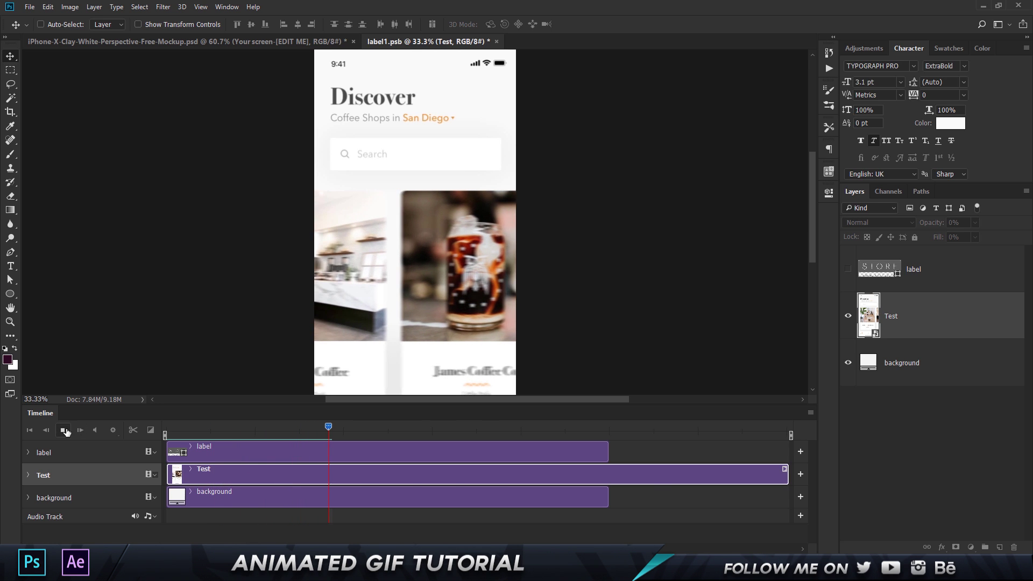
pyautogui.click(62, 429)
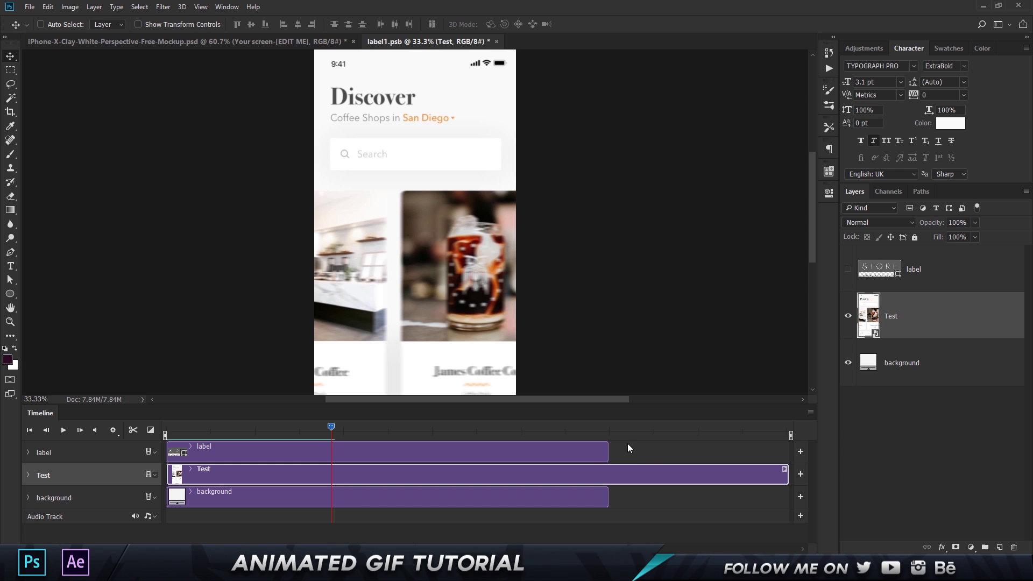
# Delete the background and label layers, leaving only Test, and save the document.
pyautogui.click(694, 455)
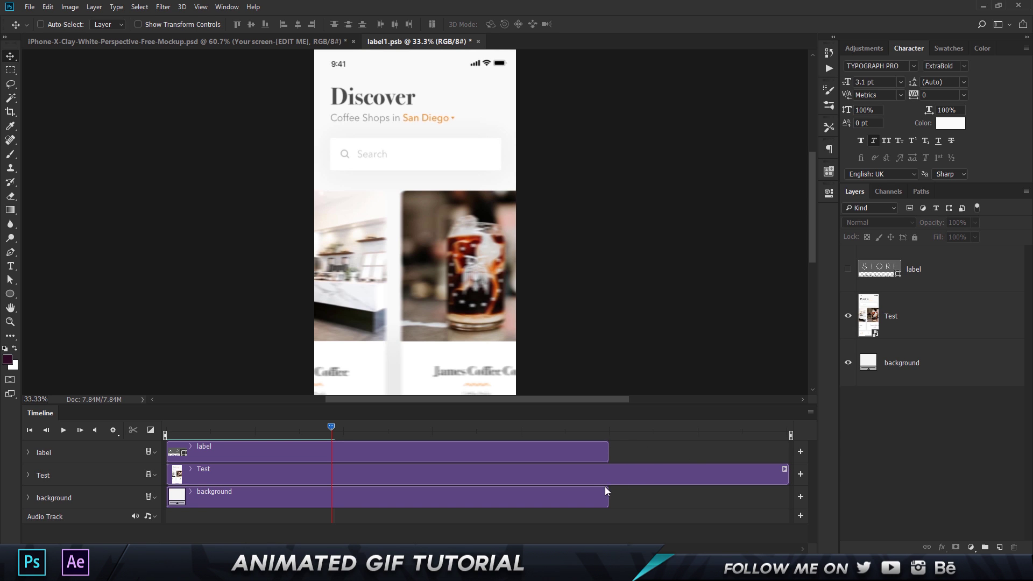
pyautogui.click(935, 362)
pyautogui.press('Delete')
pyautogui.click(954, 260)
pyautogui.press('Delete')
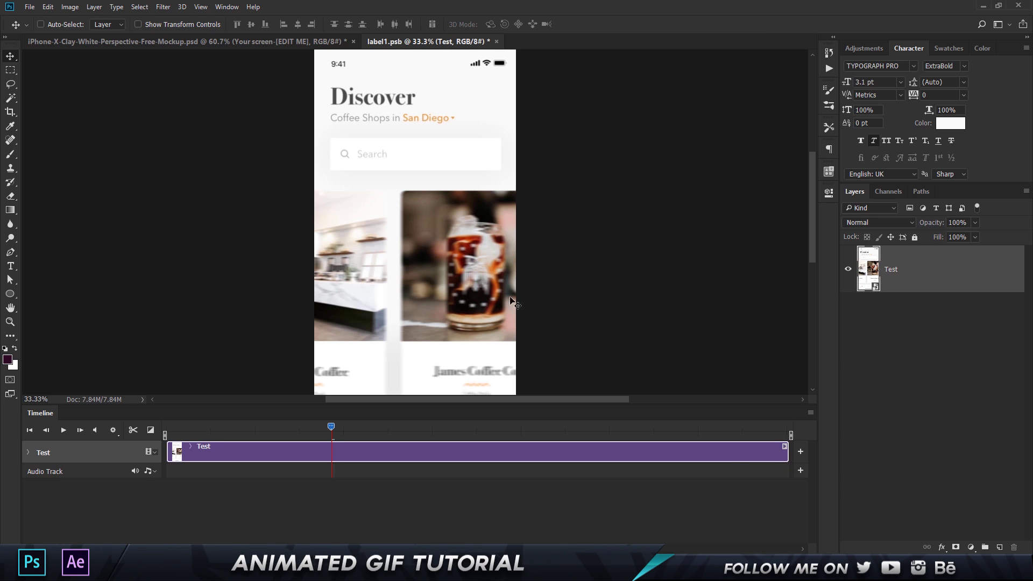
pyautogui.press('ctrl')
pyautogui.hotkey('ctrl', 's')
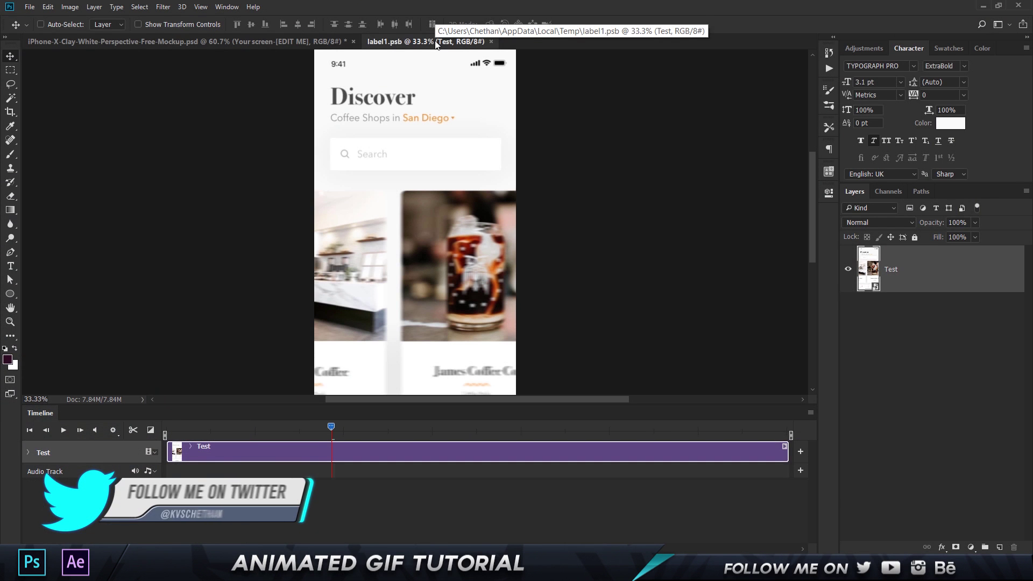
# In the iPhone mockup, create a video timeline and extend the background layer to the full video length.
pyautogui.click(291, 44)
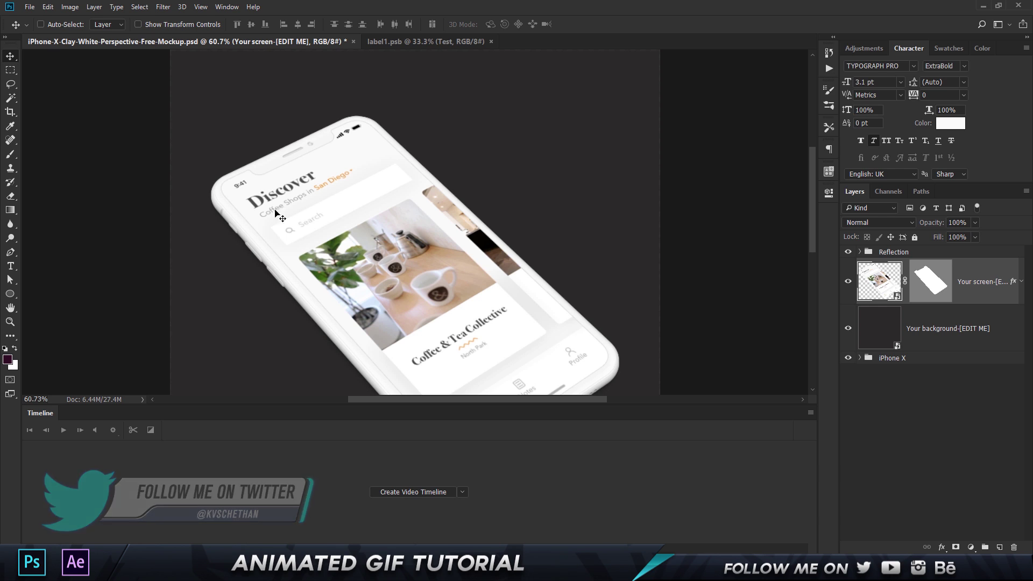
pyautogui.click(405, 492)
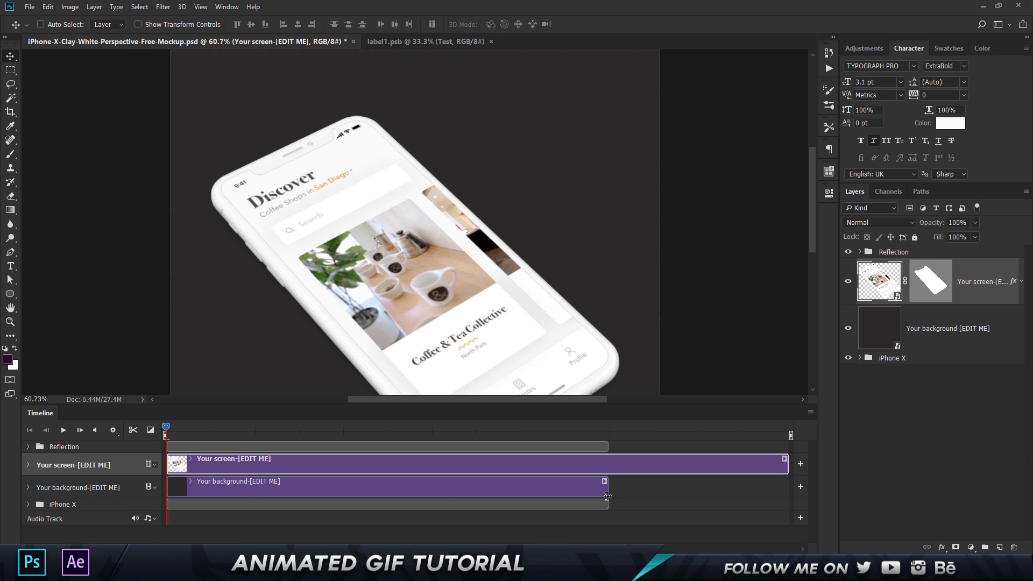
pyautogui.moveTo(607, 491); pyautogui.dragTo(788, 487)
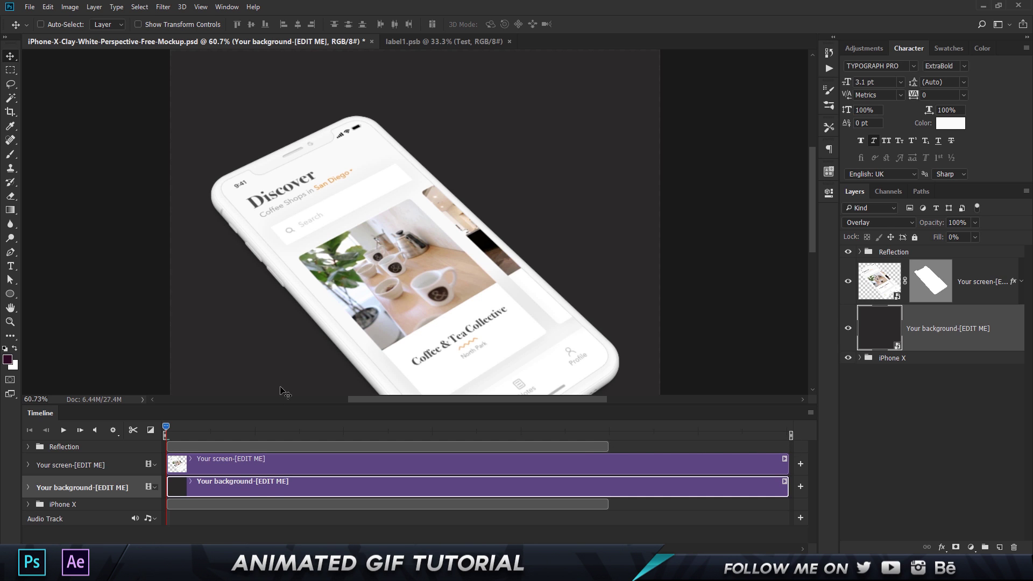
# Expand the Reflection and Overlay groups and enlarge the canvas area to show the whole phone.
pyautogui.click(459, 447)
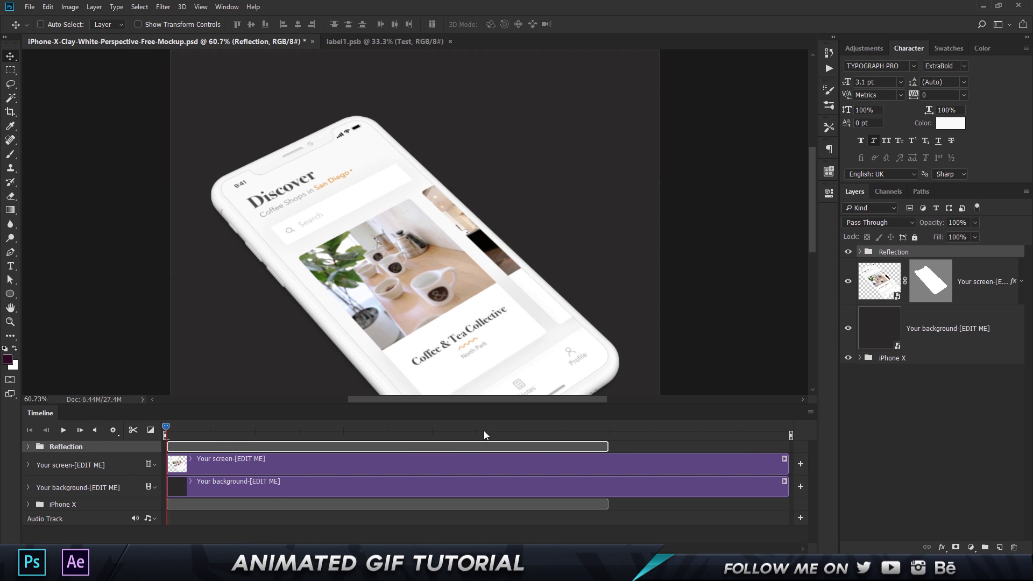
pyautogui.click(28, 447)
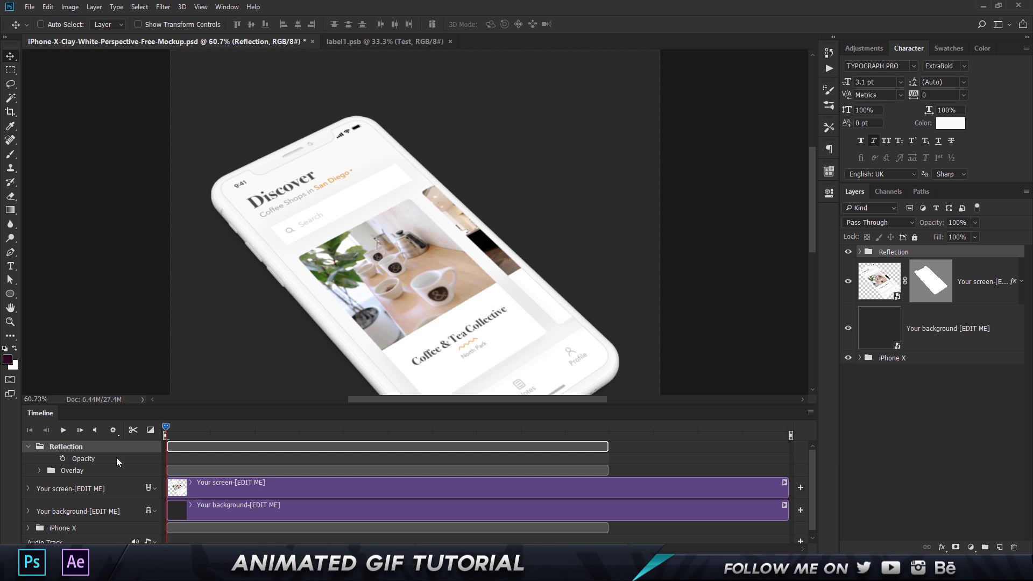
pyautogui.click(39, 471)
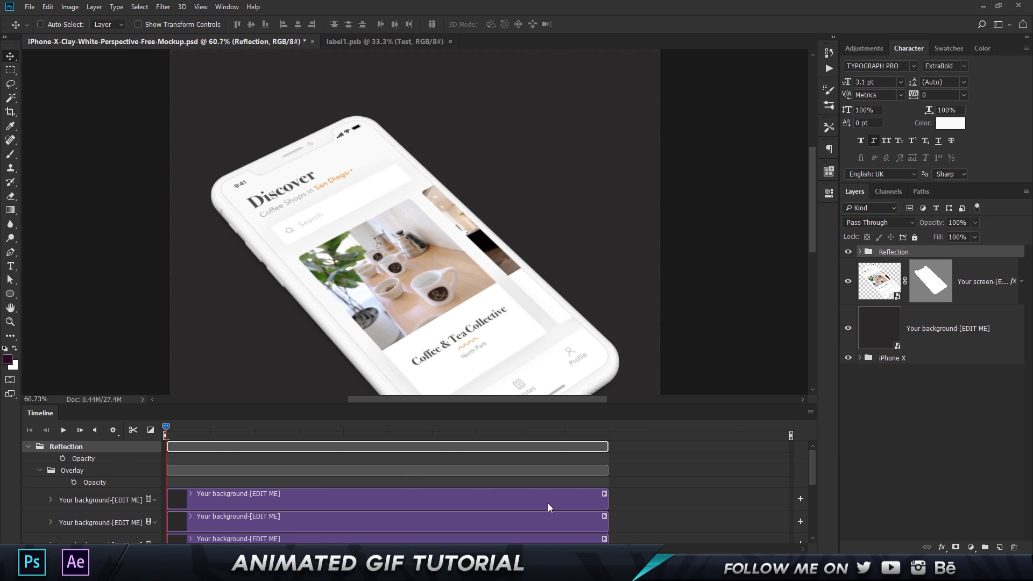
pyautogui.click(616, 449)
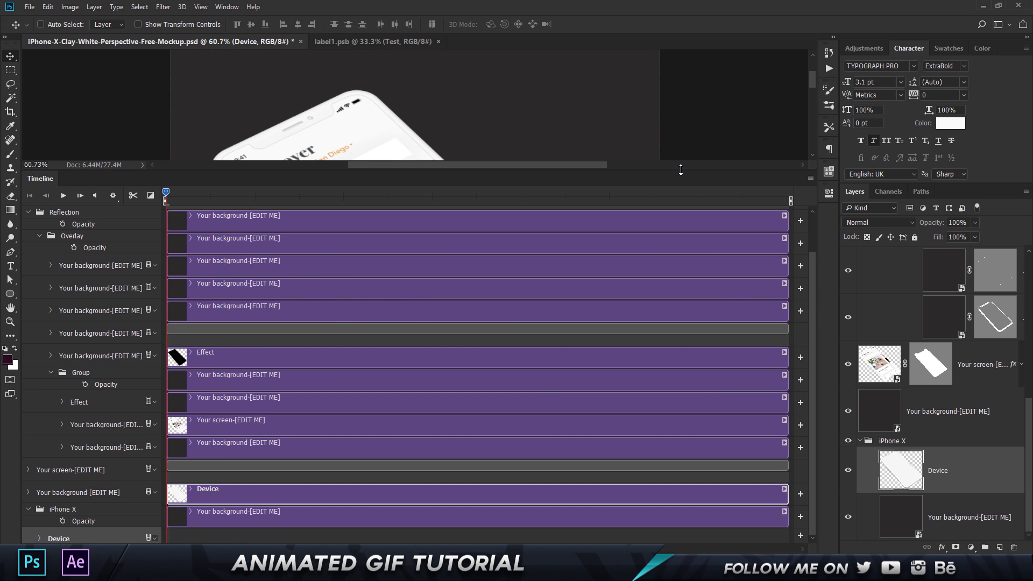
pyautogui.moveTo(680, 171); pyautogui.dragTo(690, 440)
pyautogui.scroll(-2, 721, 351)
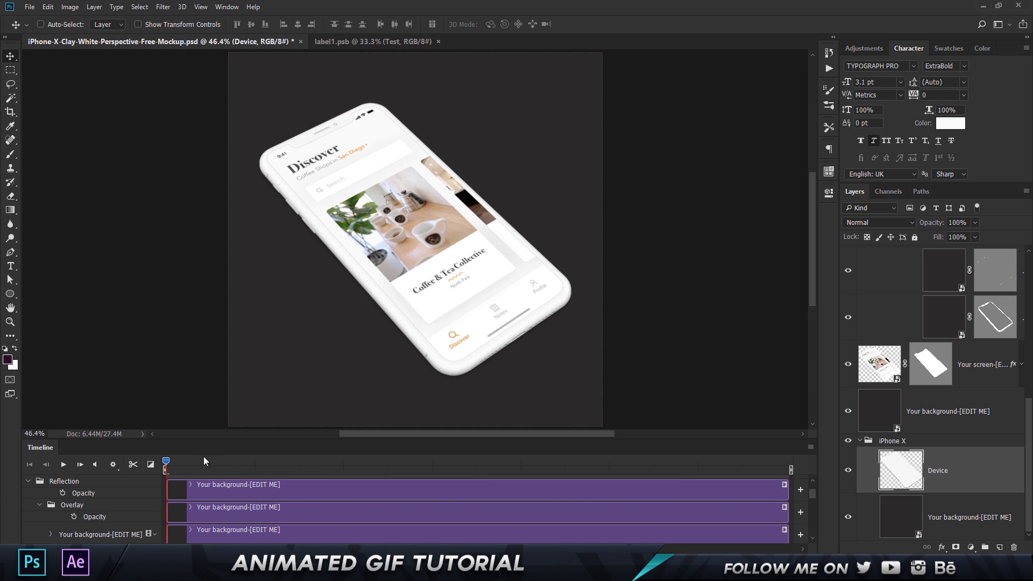
# Preview the phone-mockup animation, stopping on the James Coffee Co. card.
pyautogui.click(66, 465)
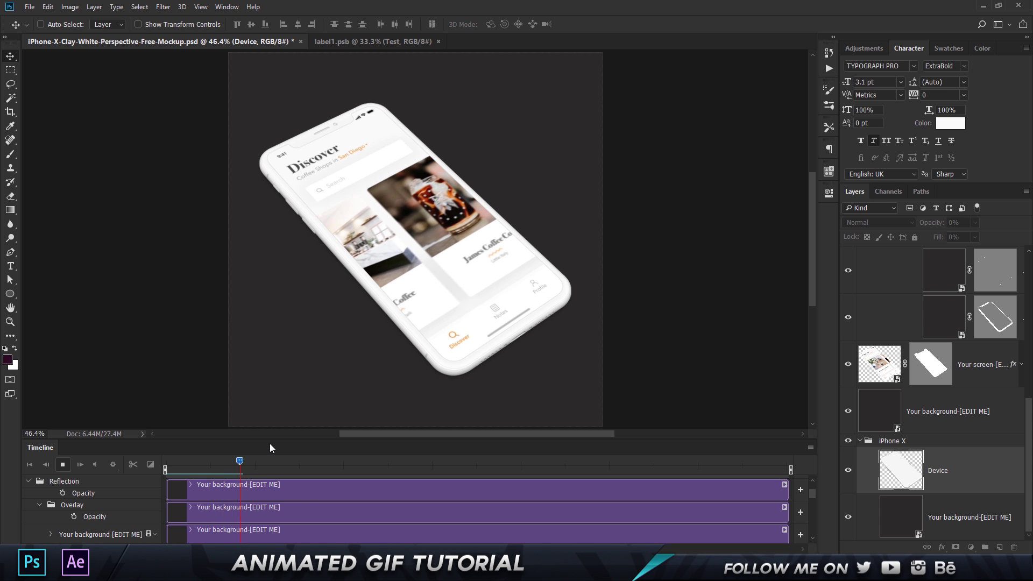
pyautogui.click(64, 466)
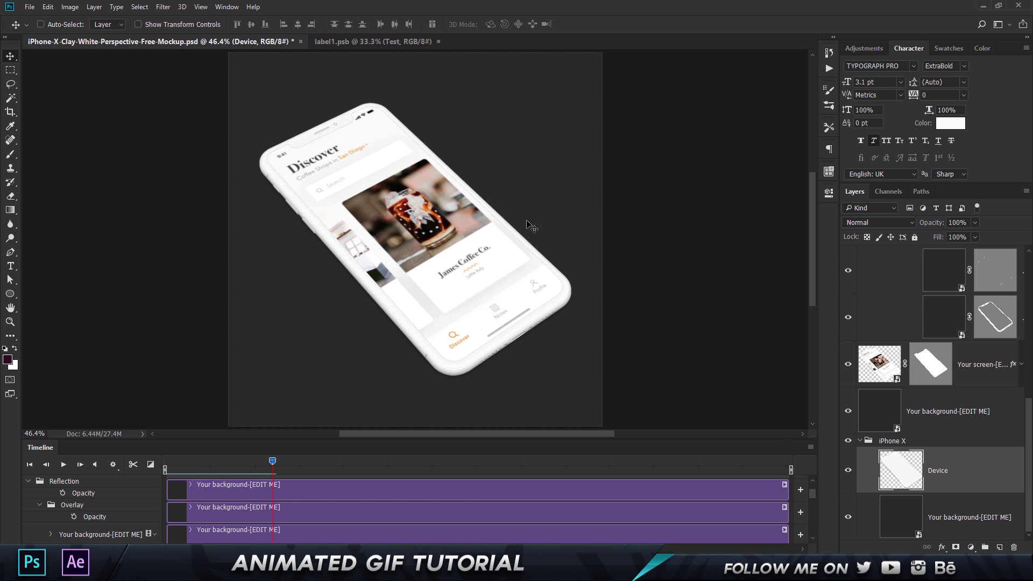
pyautogui.click(30, 7)
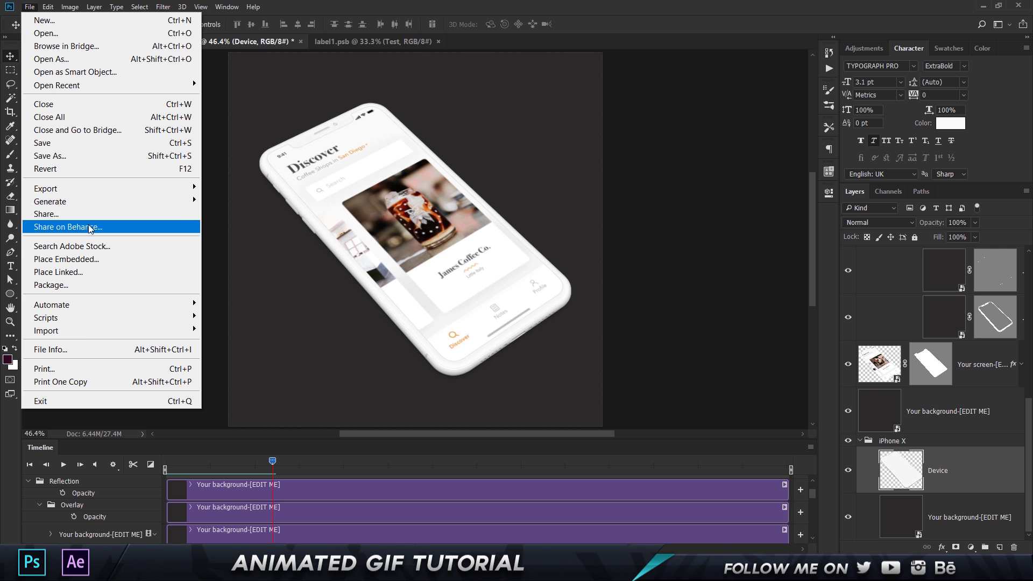
# Check the File > Export submenu, then open the Timeline panel's options menu instead.
pyautogui.moveTo(88, 190)
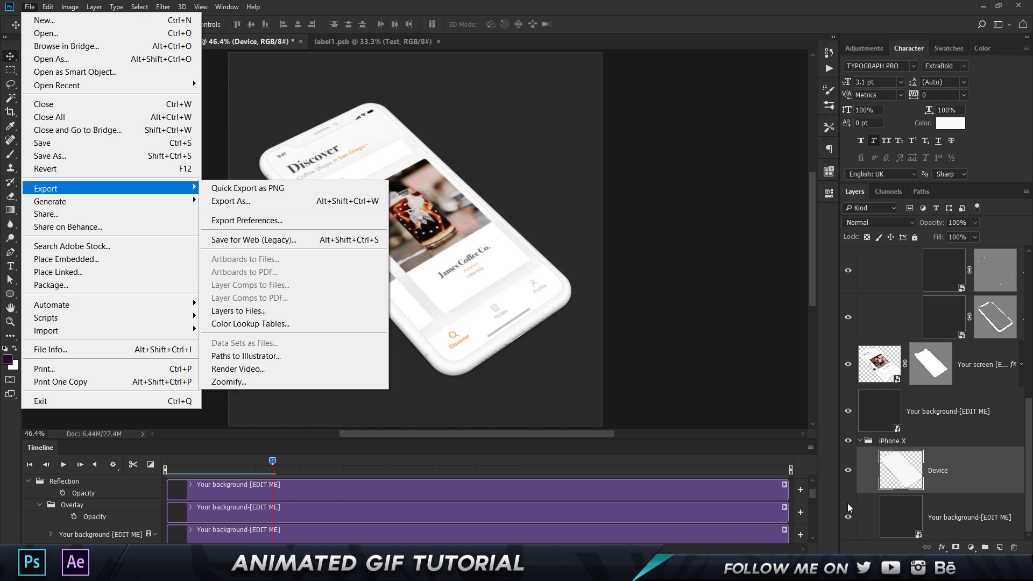
pyautogui.click(811, 446)
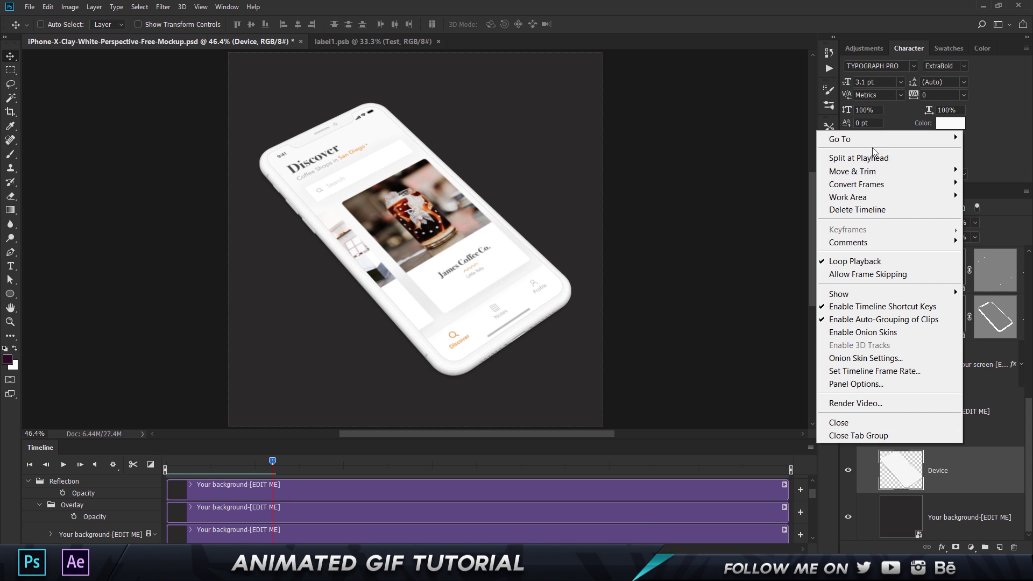
# Keep the timeline frame rate at 30 fps and set Render Video to H.264 format.
pyautogui.click(872, 375)
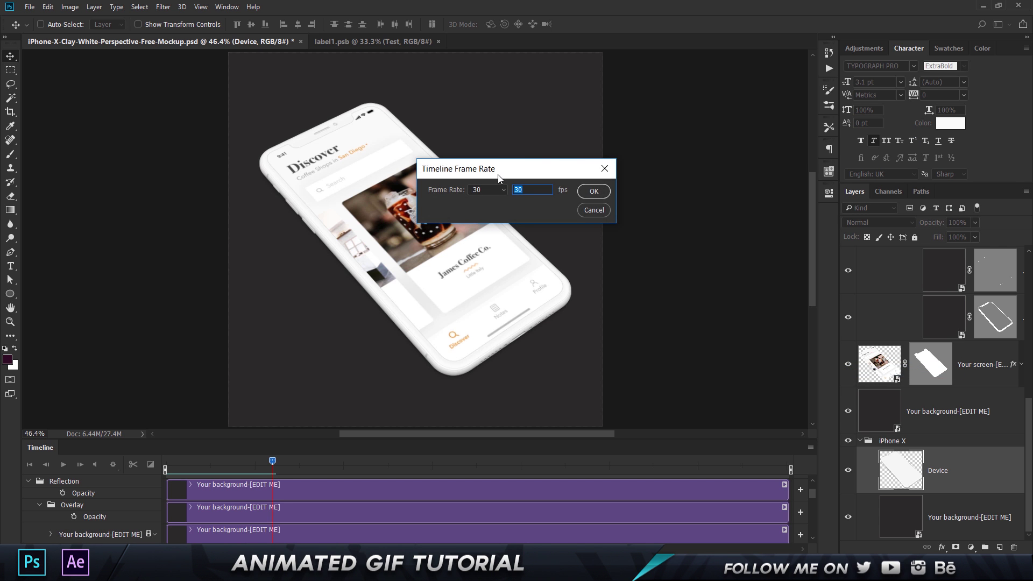
pyautogui.click(594, 191)
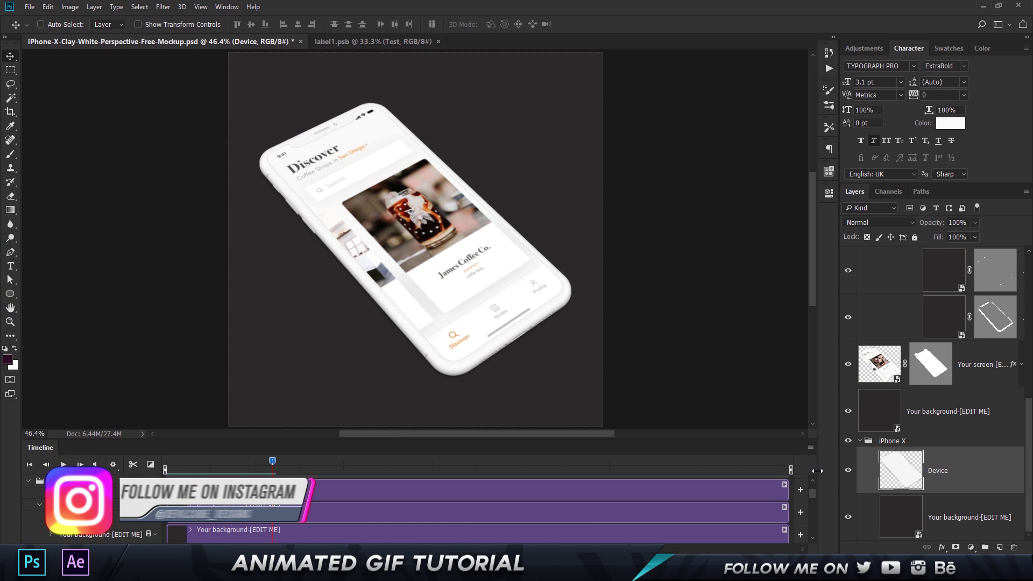
pyautogui.click(810, 447)
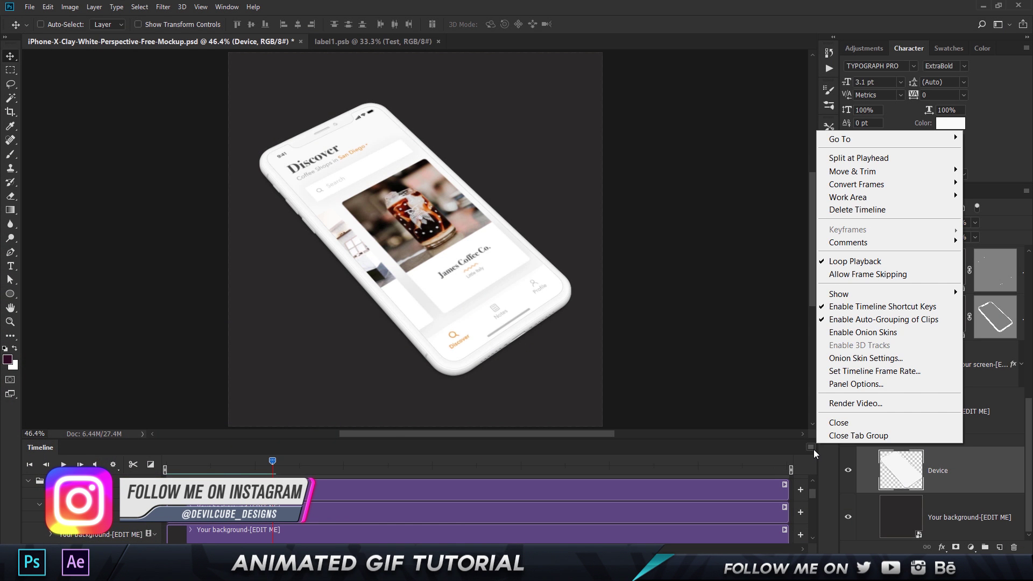
pyautogui.click(859, 405)
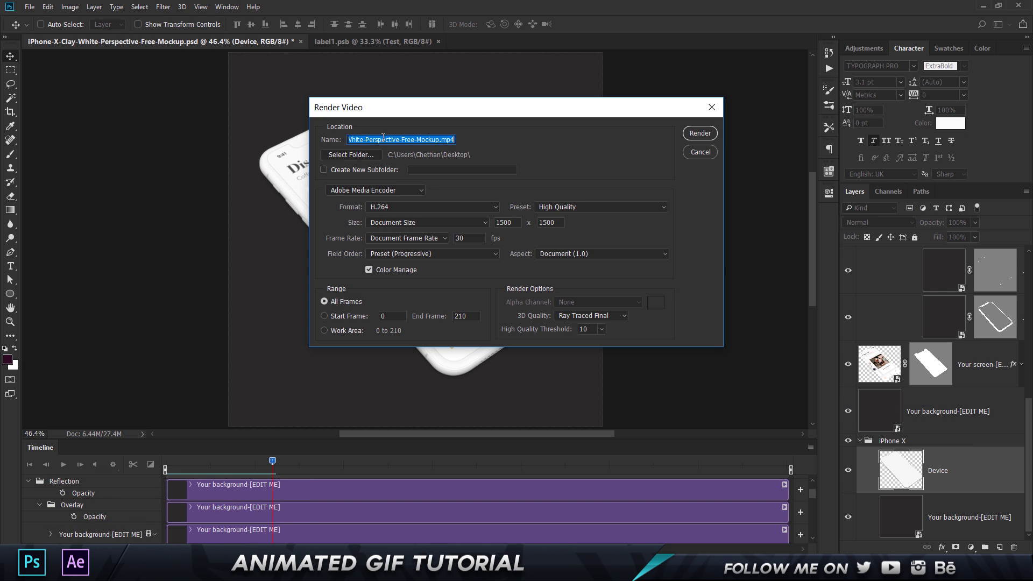
pyautogui.click(378, 140)
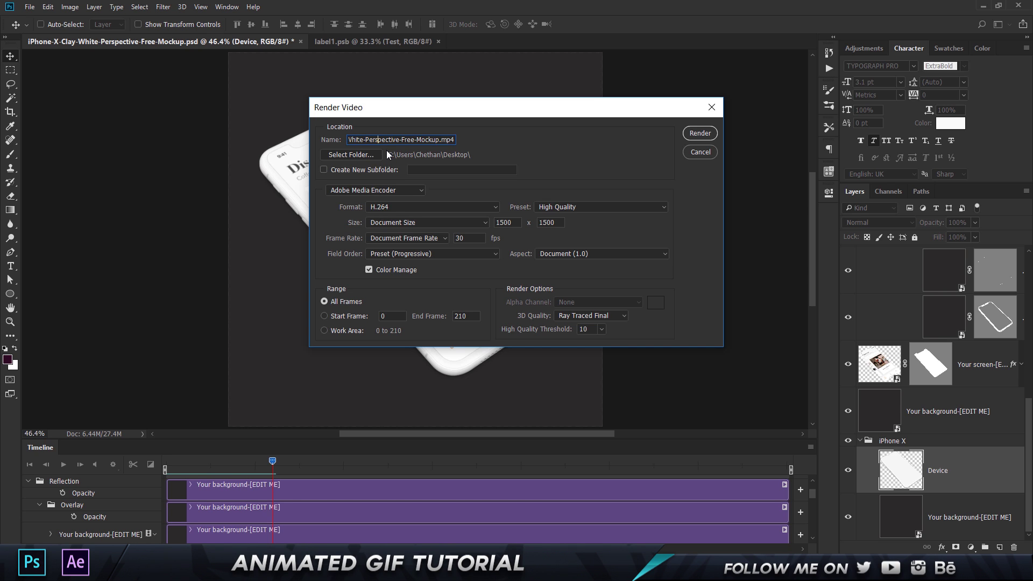
pyautogui.click(385, 210)
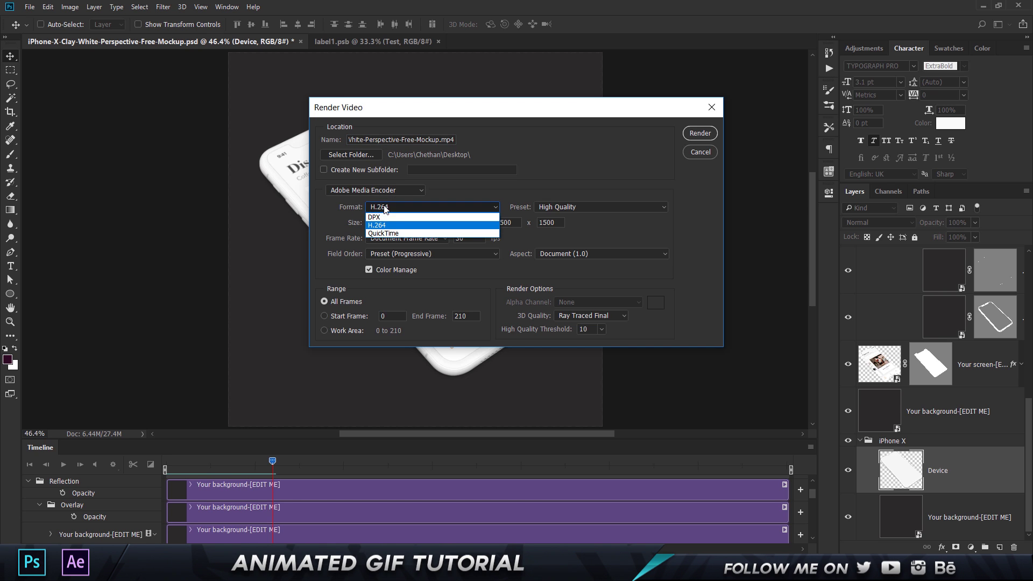
pyautogui.click(485, 178)
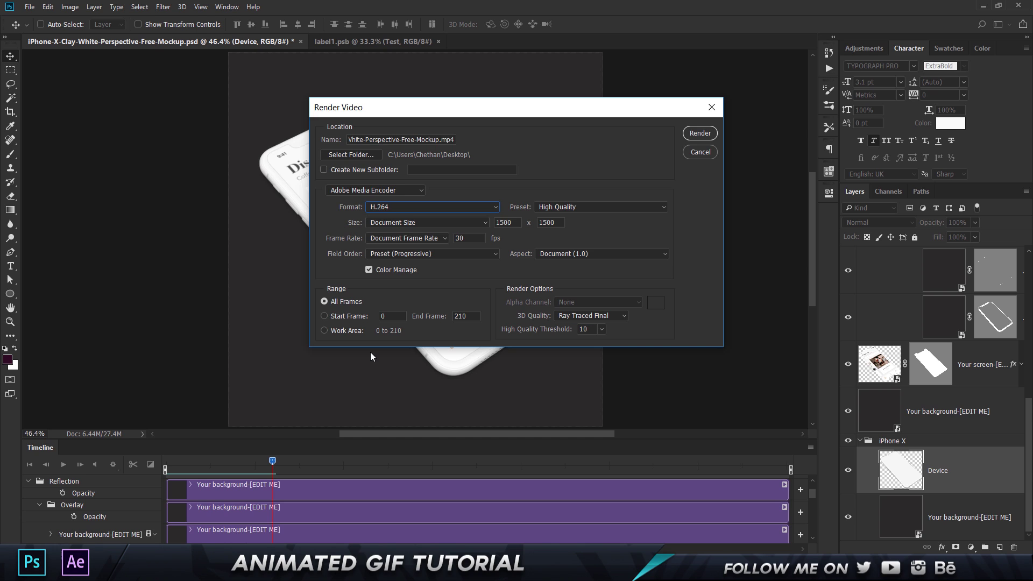
# Render the mockup to MP4, watch the result, and exit fullscreen playback.
pyautogui.click(699, 133)
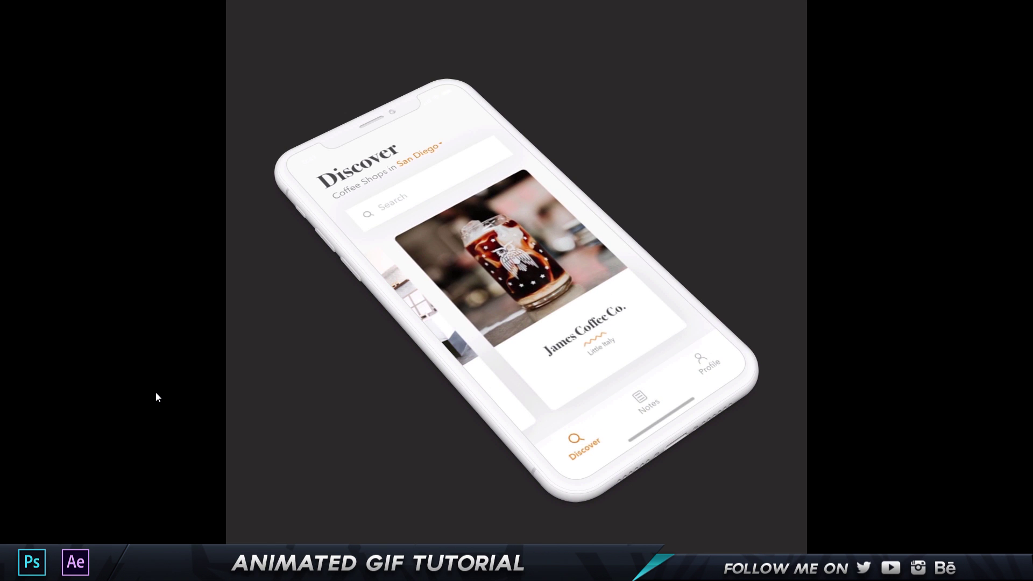
pyautogui.doubleClick(156, 397)
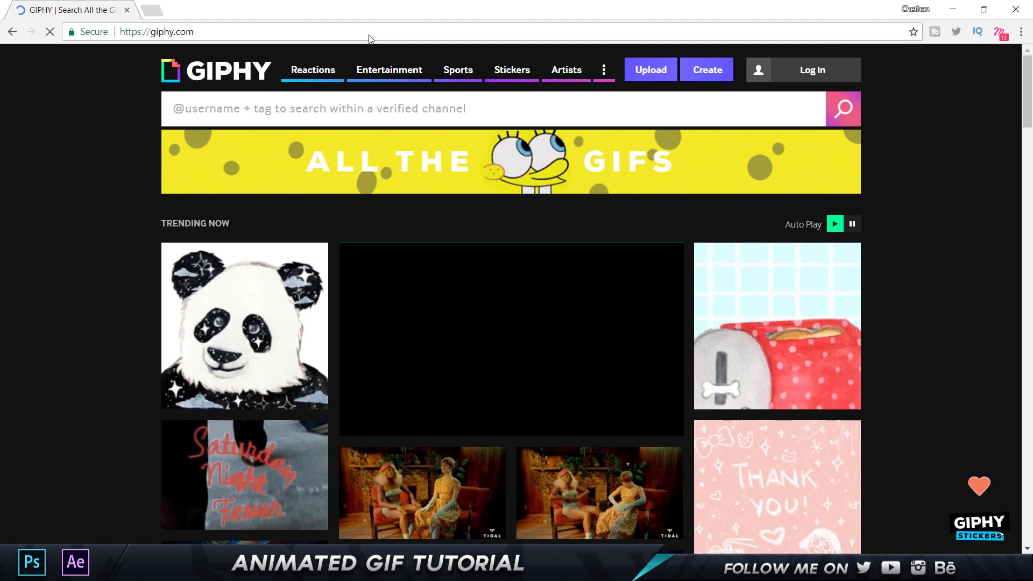
# Upload iPhone-X-Clay-White-Perspective-Free-Mockup.mp4 from the Desktop to GIPHY as a GIF.
pyautogui.click(644, 75)
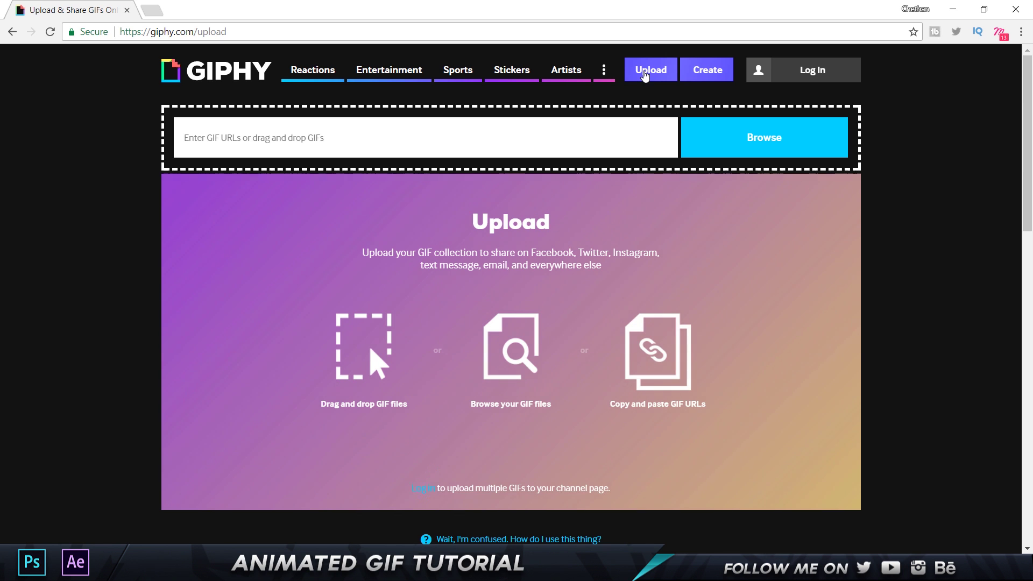
pyautogui.click(777, 139)
pyautogui.scroll(-5, 442, 350)
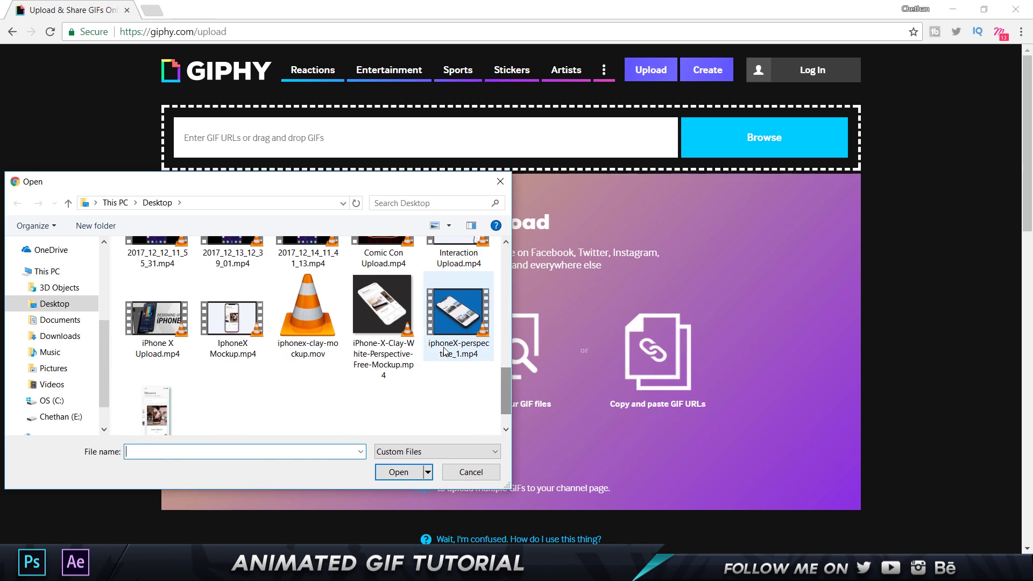
pyautogui.click(383, 334)
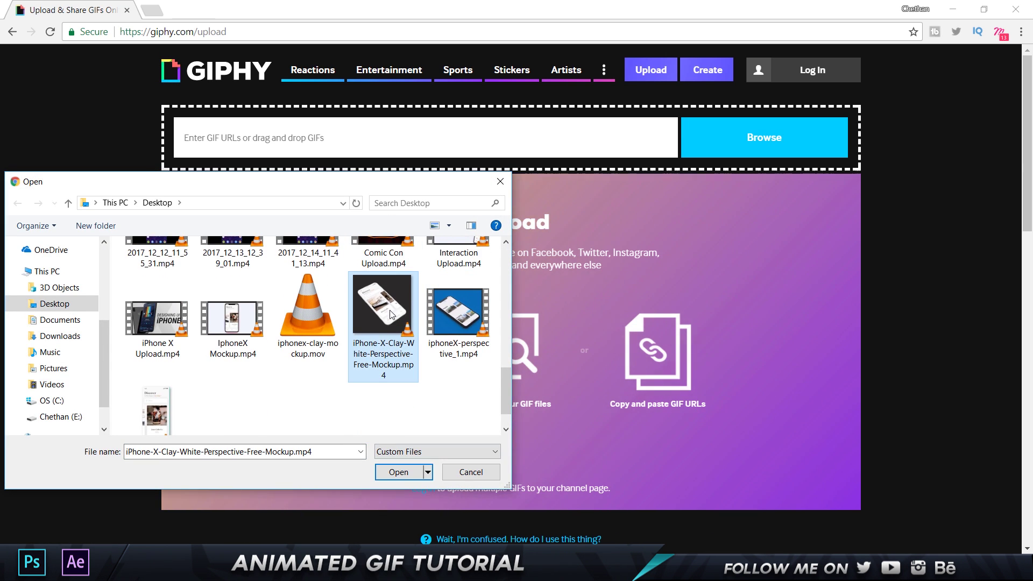
pyautogui.click(398, 471)
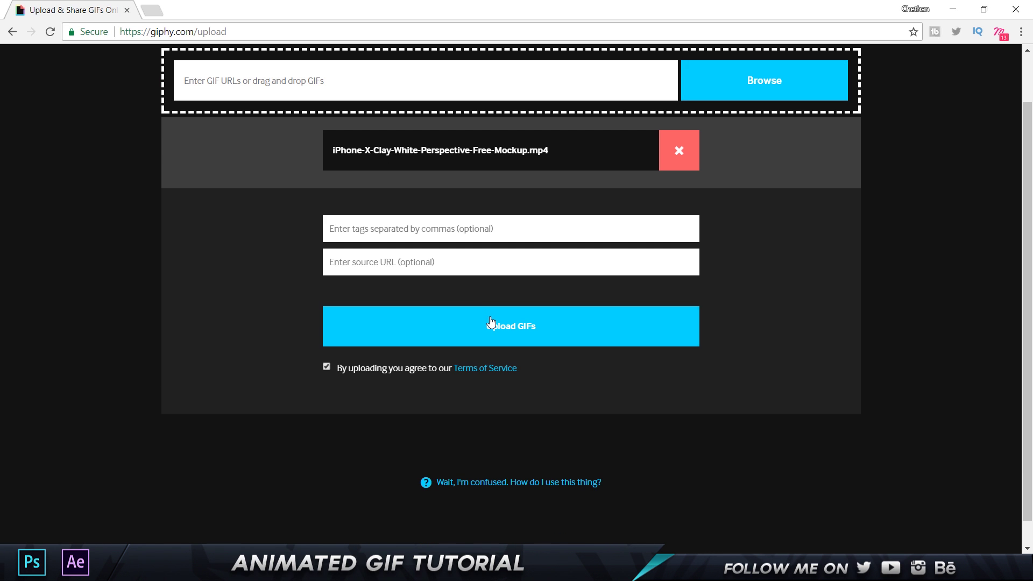
pyautogui.click(490, 319)
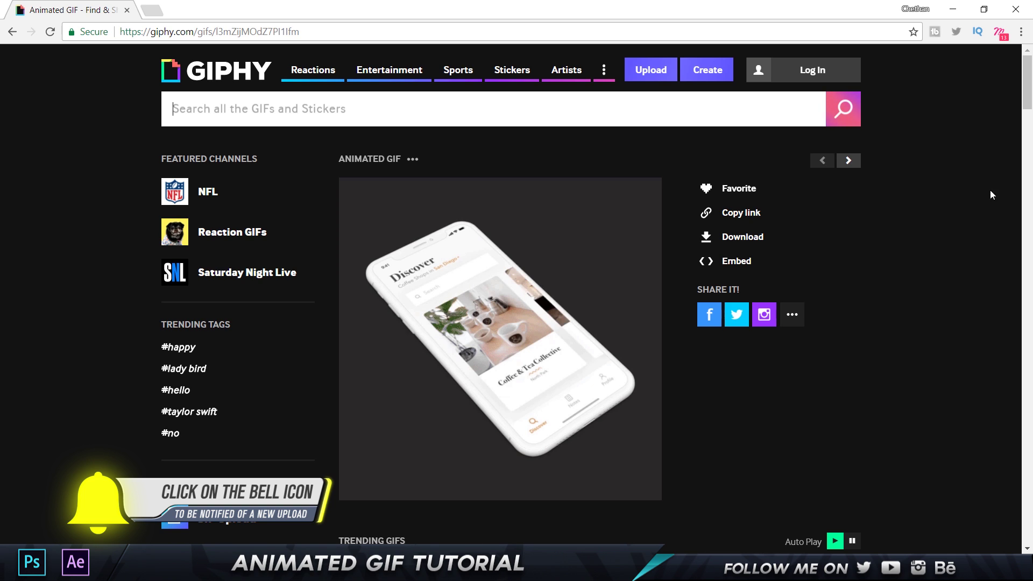
# Copy the GIF's GIPHY link, save the Social-size version as giphy (1).gif, and open it.
pyautogui.click(742, 212)
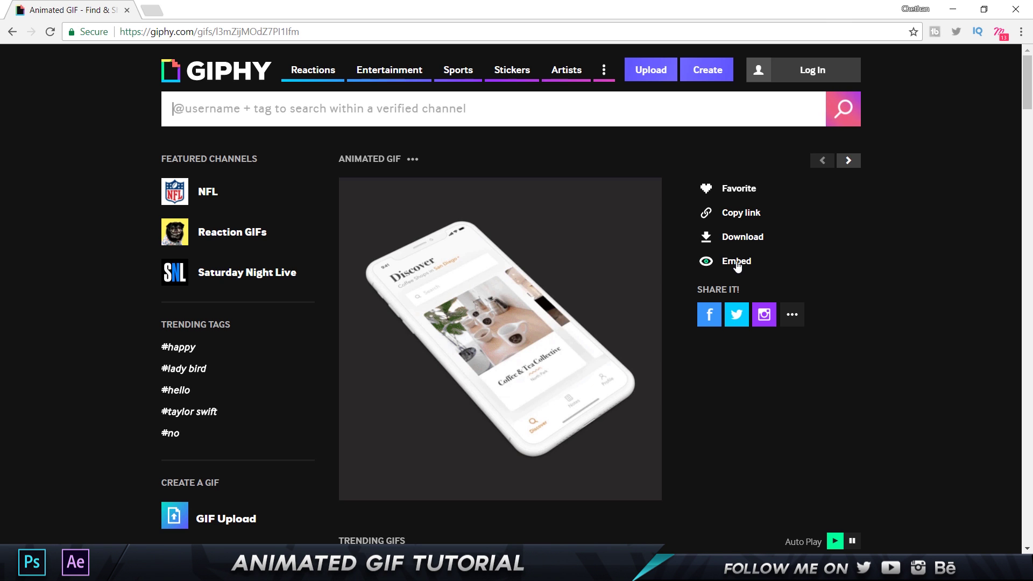
pyautogui.click(734, 242)
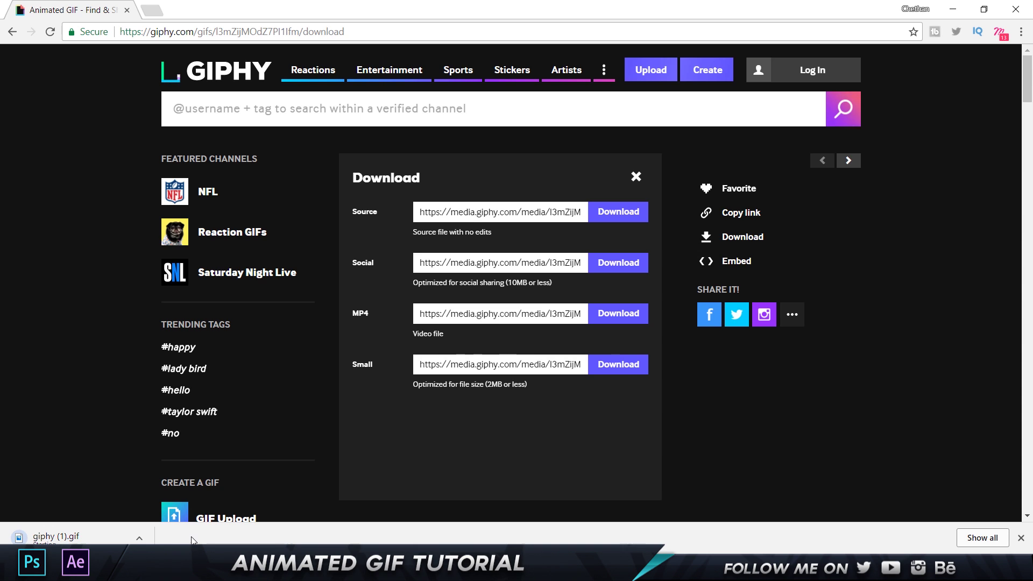
pyautogui.click(81, 528)
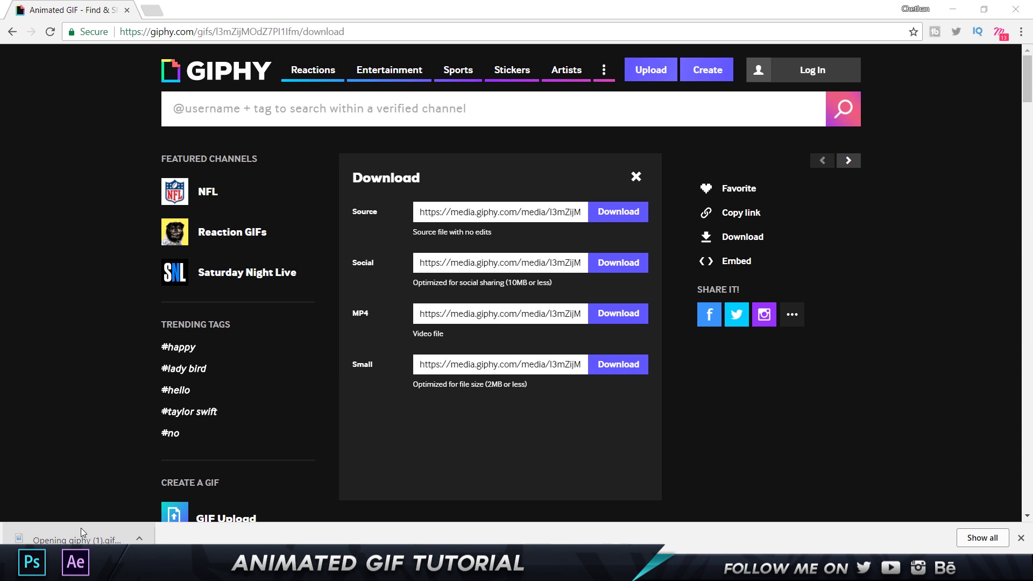